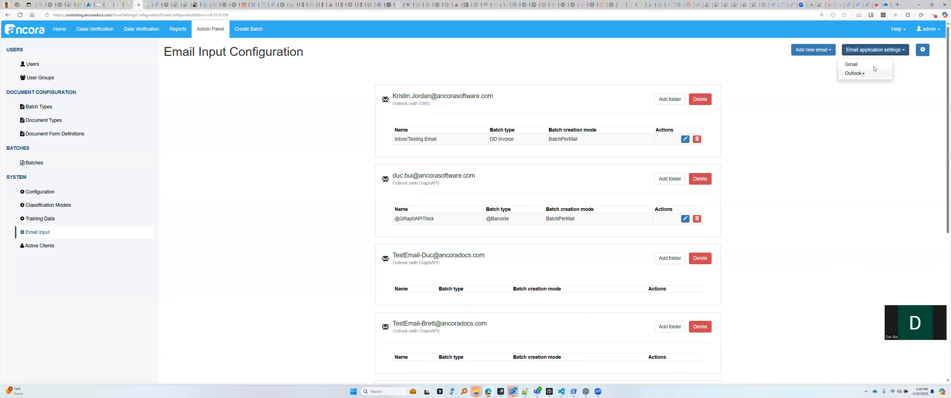
Step: Review the client ID, client secret and scope in the Gmail custom application settings and save them
click(874, 68)
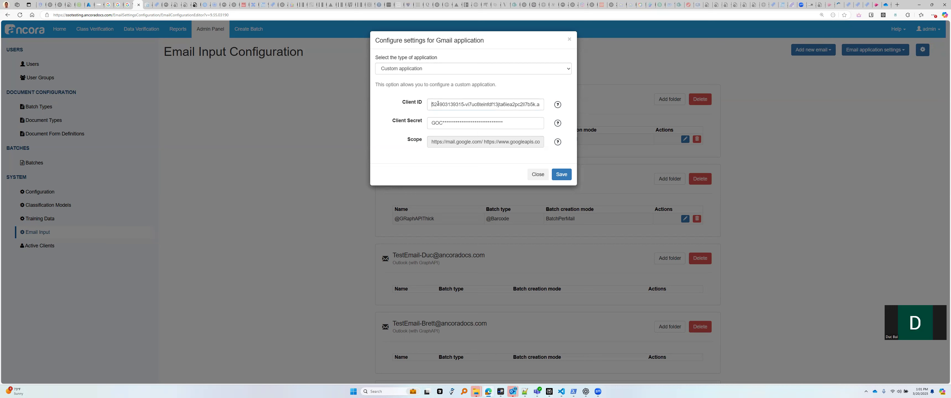
drag(438, 103, 572, 104)
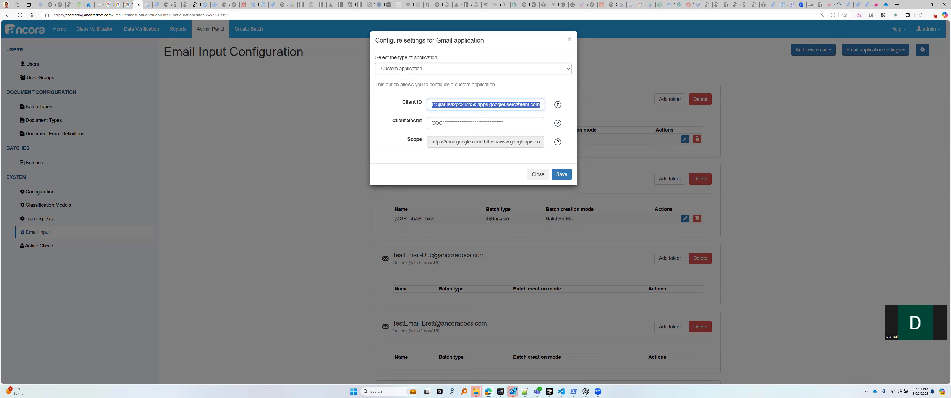
click(548, 94)
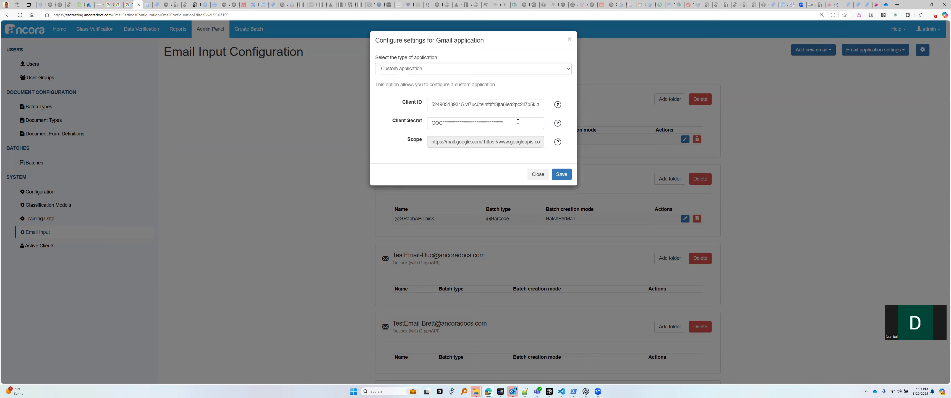
drag(518, 122, 338, 129)
click(411, 113)
drag(432, 142, 543, 142)
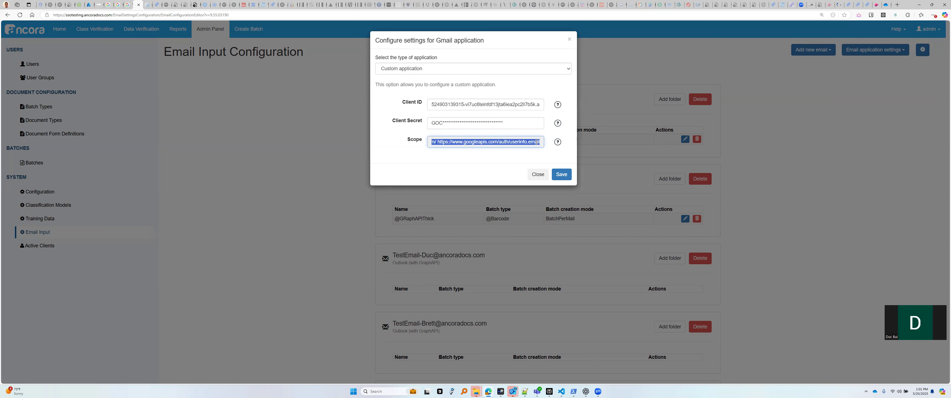
click(440, 152)
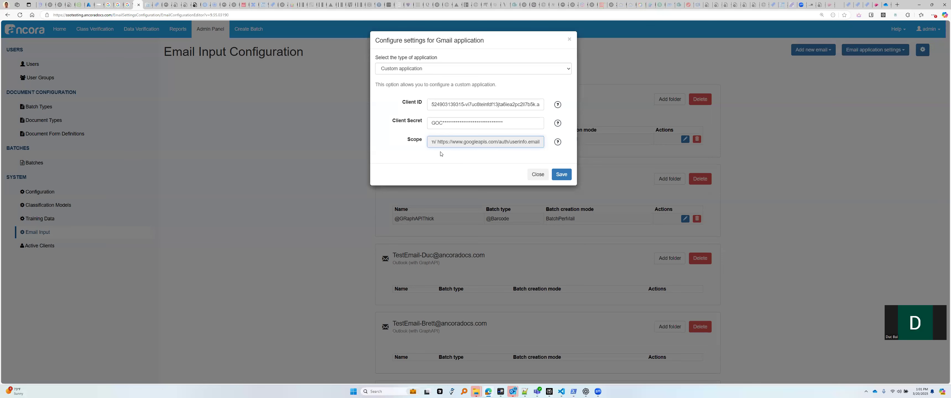
click(562, 175)
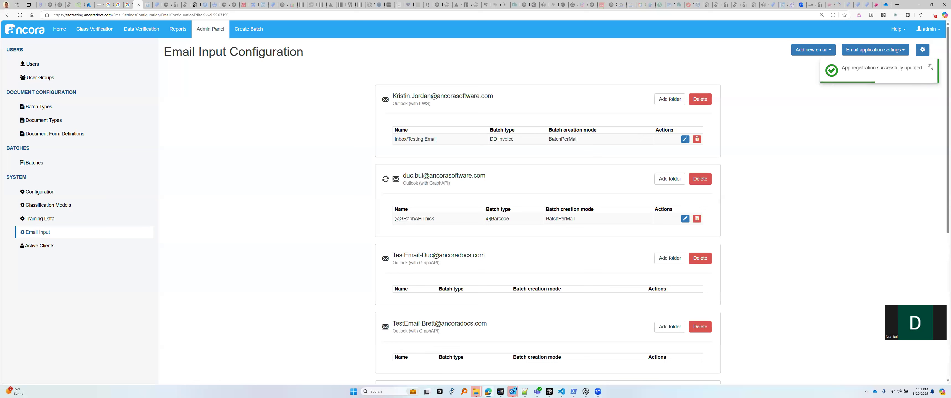
Step: Start adding a new Gmail email input and choose the existing Google account for sign-in
click(822, 56)
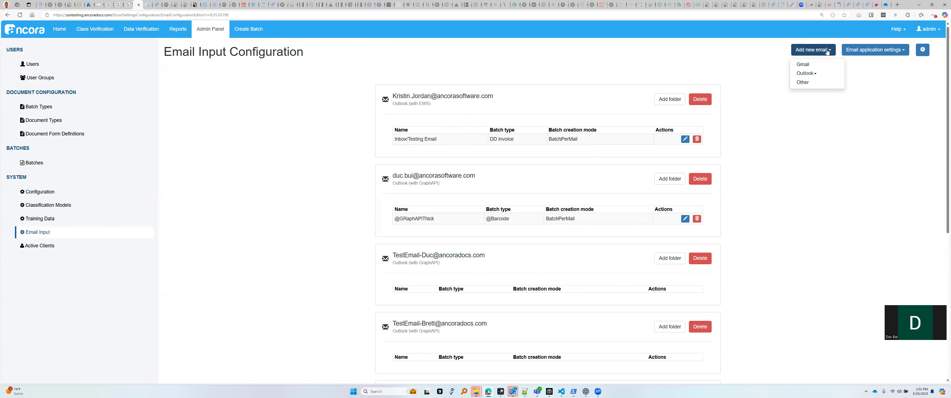
click(816, 67)
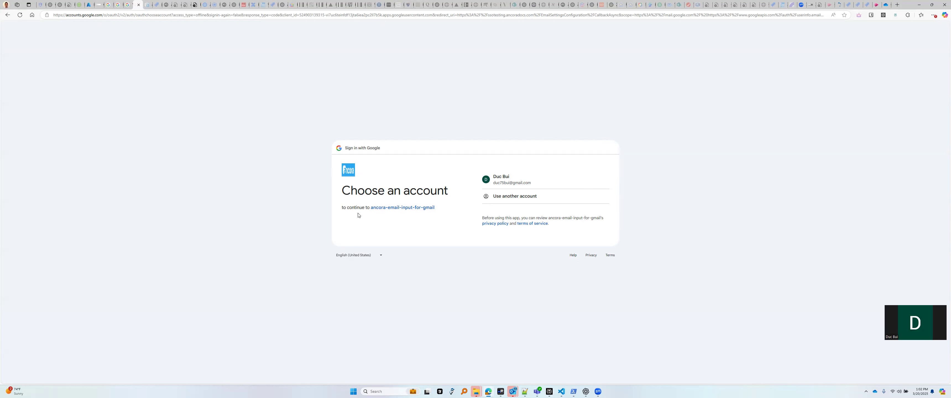
click(517, 183)
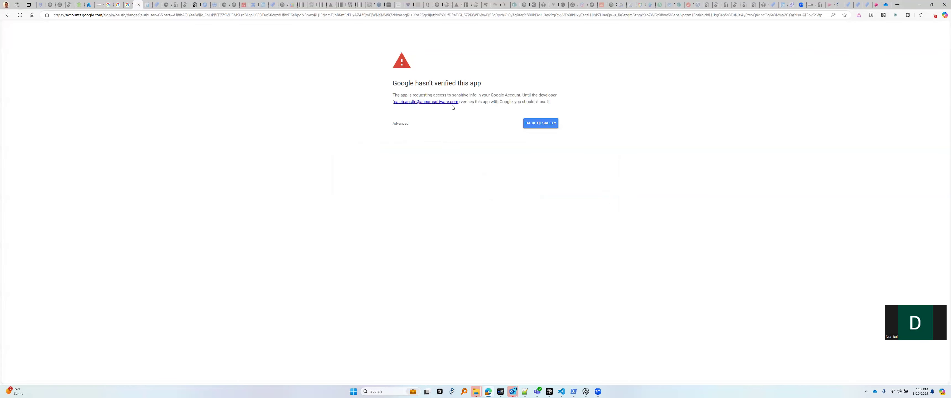
Step: Proceed past the unverified-app warning to ancora-email-input-for-gmail, sign in and grant it access to the Google account
click(403, 124)
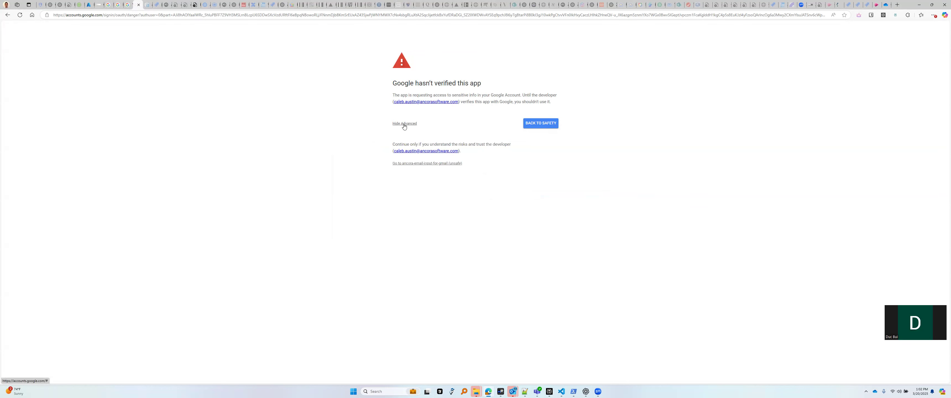
click(423, 164)
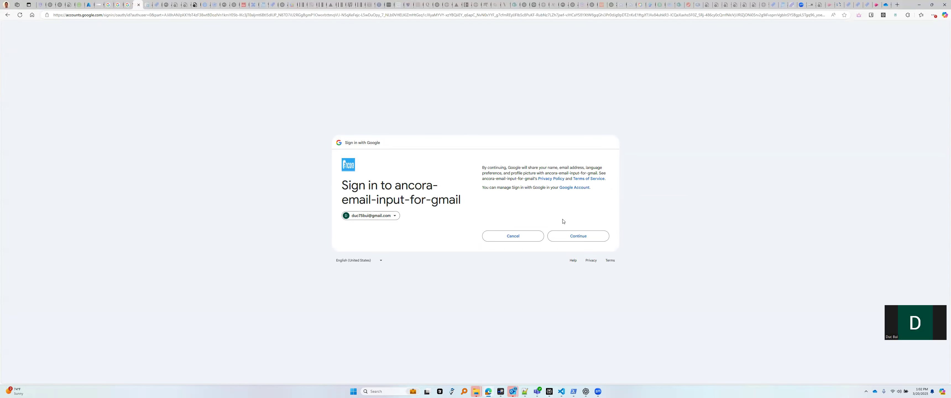
click(586, 239)
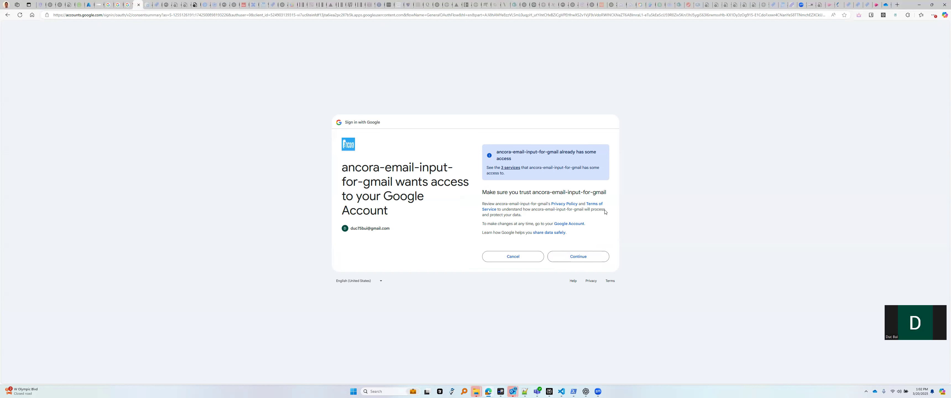
click(596, 257)
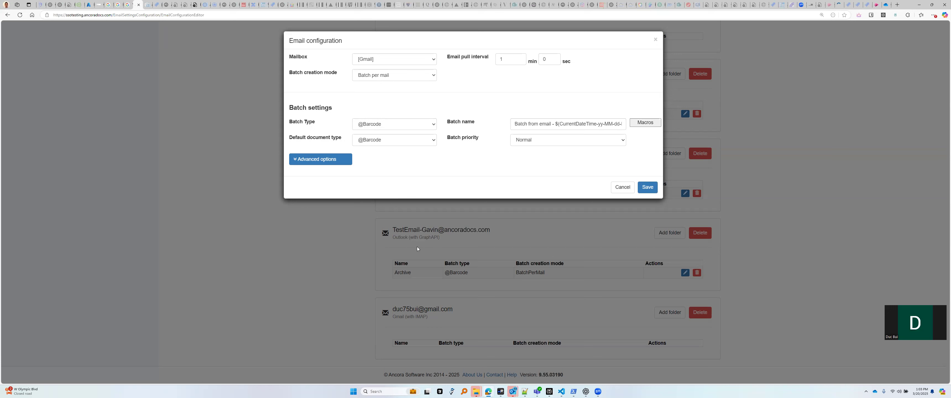
Step: Select 9.4 final test as the mailbox in the Gmail account's email configuration
click(434, 61)
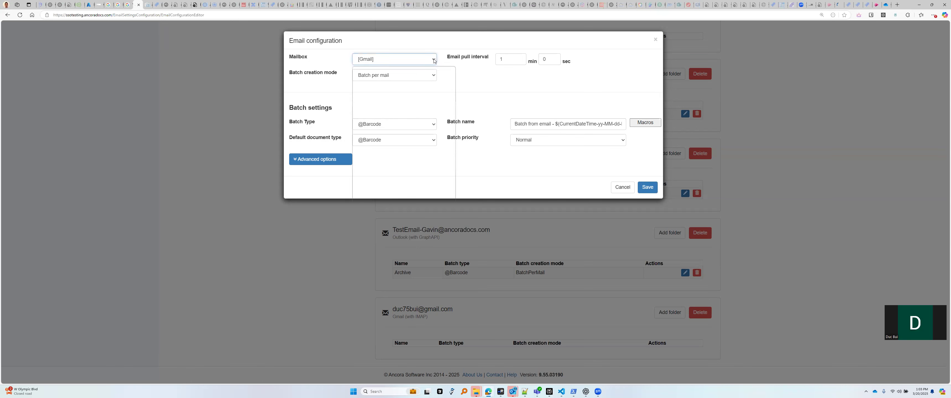
scroll(422, 117, up, 5)
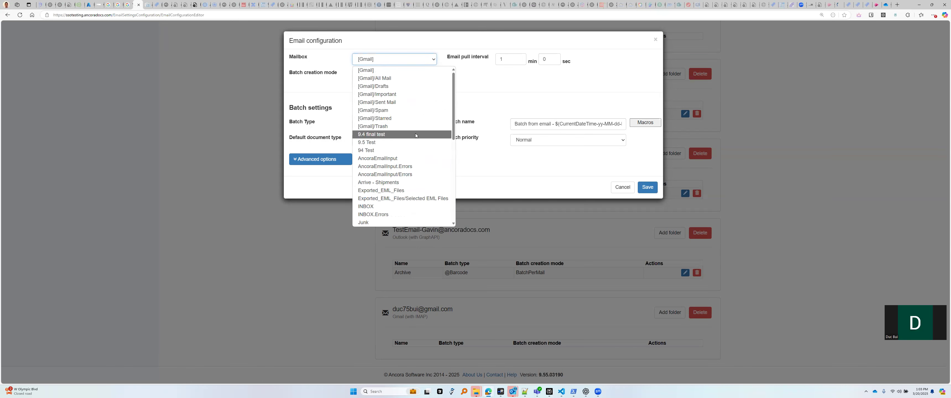
click(414, 134)
click(466, 96)
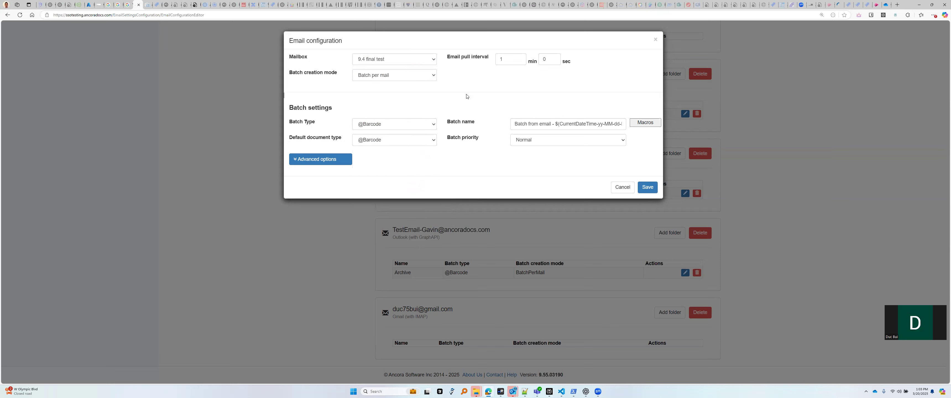
Step: Set the email configuration's mailbox to 9.5 Test
click(431, 59)
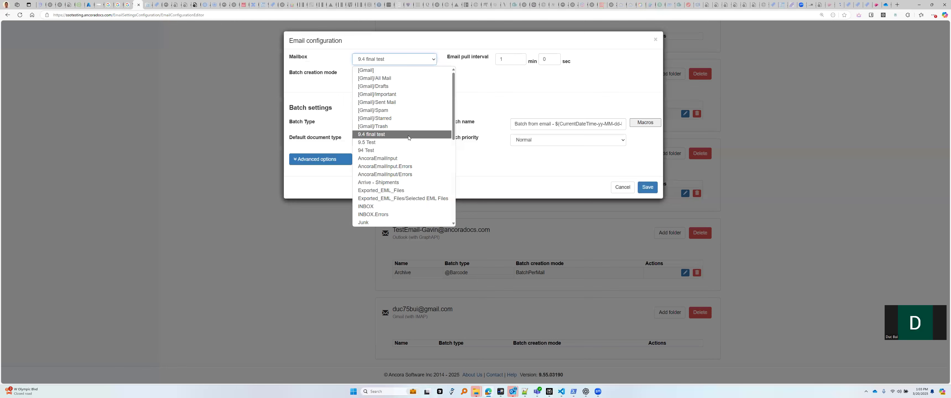
scroll(405, 141, down, 3)
scroll(397, 145, up, 3)
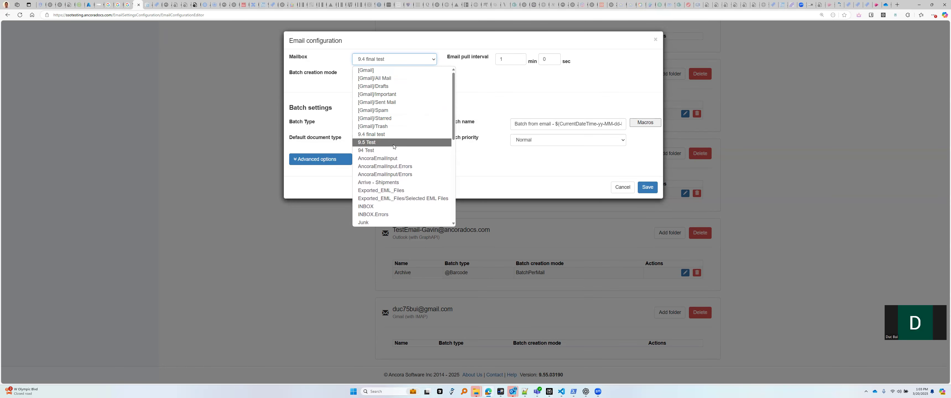
click(393, 145)
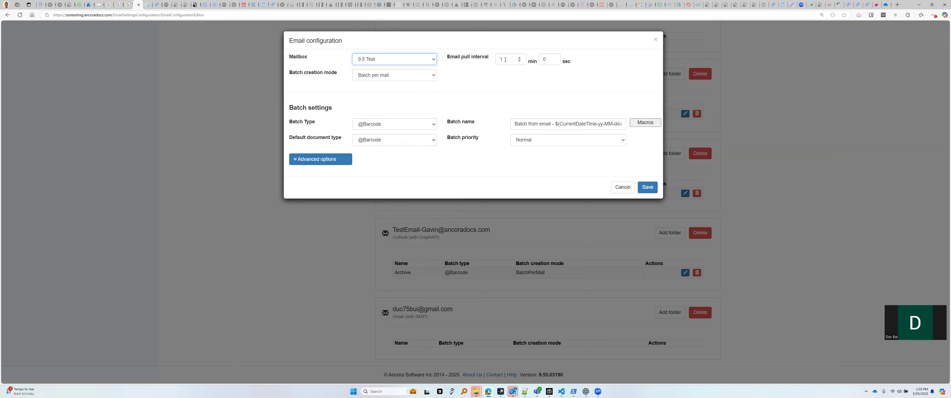
Step: Set the email pull interval to 0 min 30 sec and save the email configuration
key(Tab)
text(0)
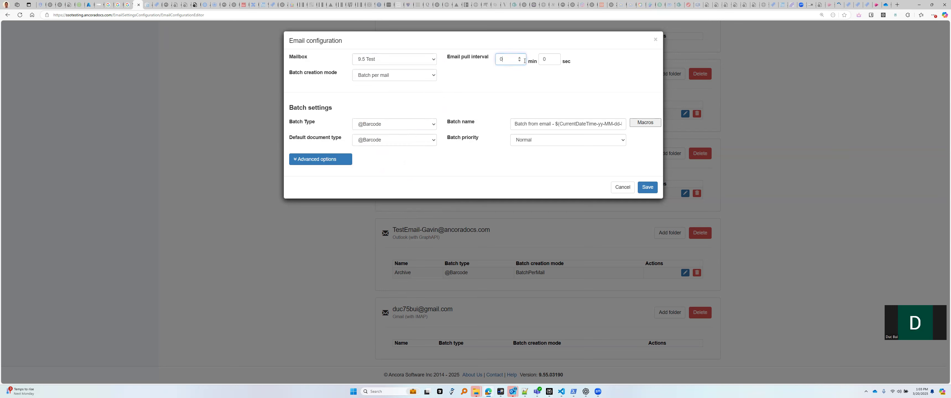
key(Tab)
text(30)
click(529, 91)
click(647, 188)
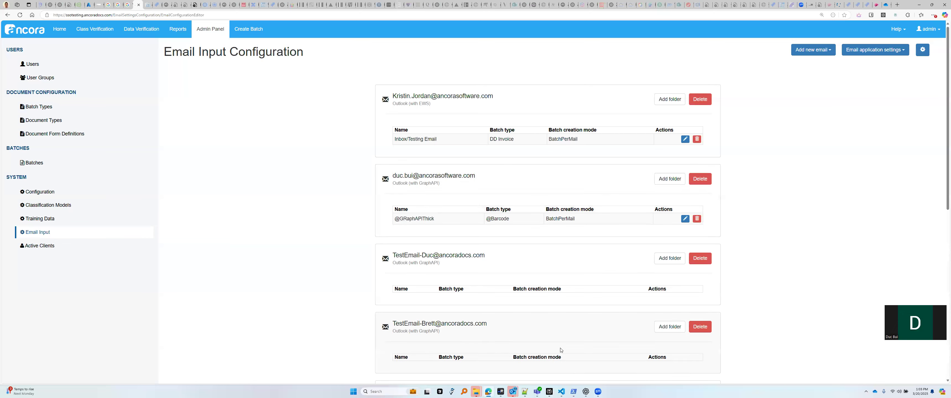
Step: Switch to the Google Account connections page and open Gmail in its place
click(127, 4)
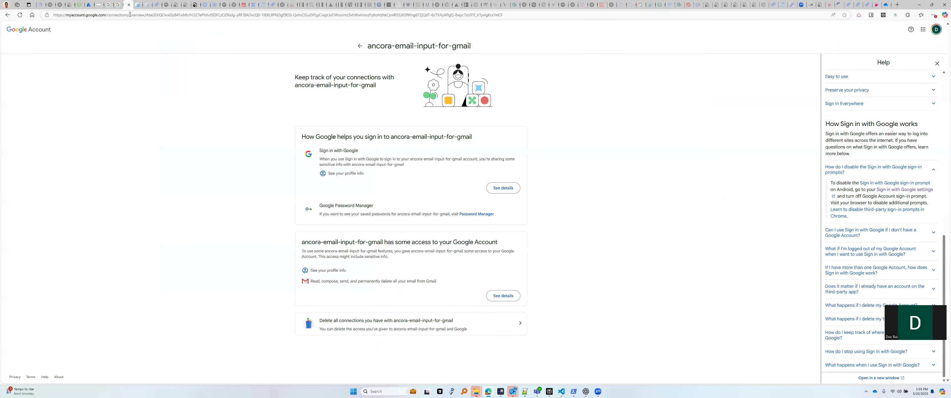
click(130, 15)
text(gmail)
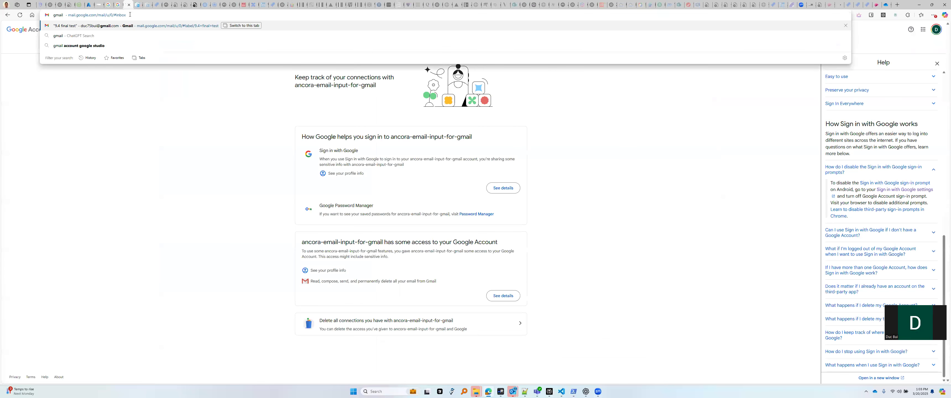
key(Return)
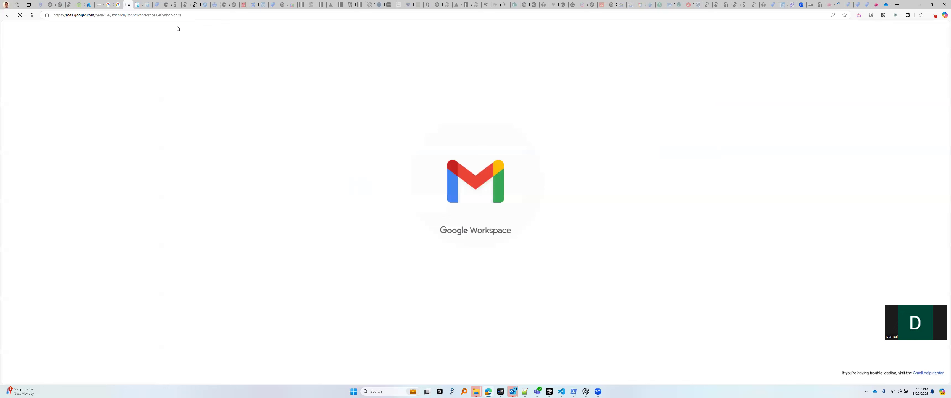
click(189, 16)
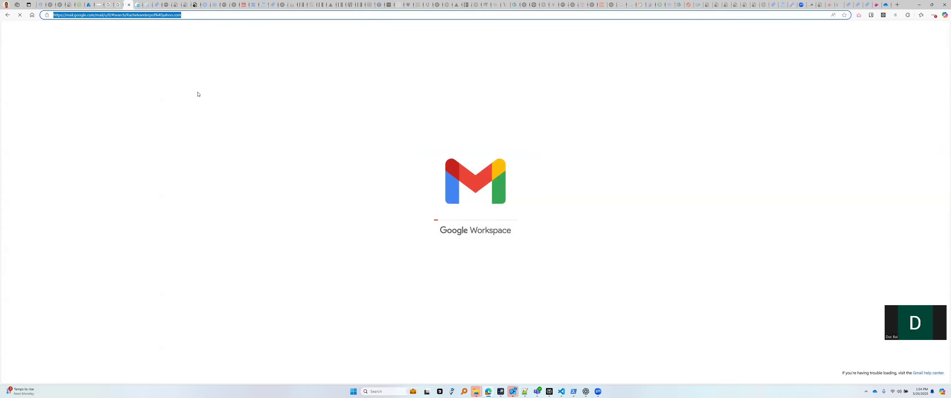